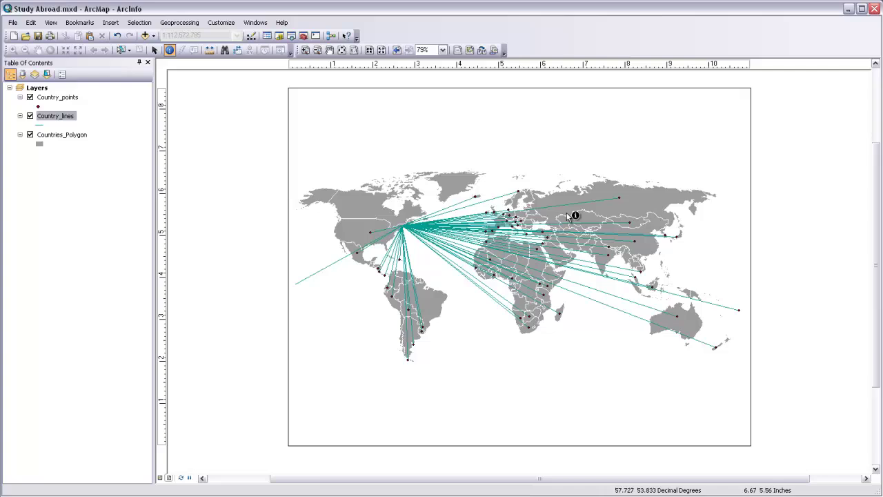
Step: Switch off the teal Country_lines layer in the Table of Contents
click(30, 116)
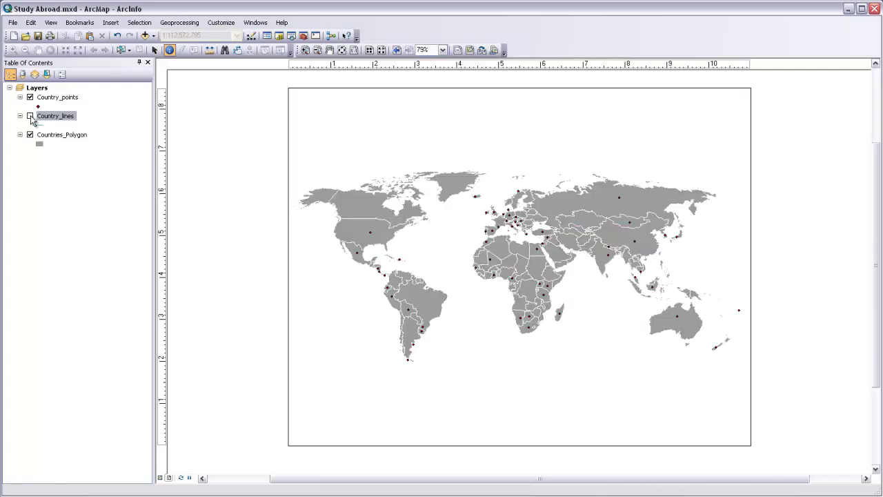
right_click(67, 96)
click(114, 128)
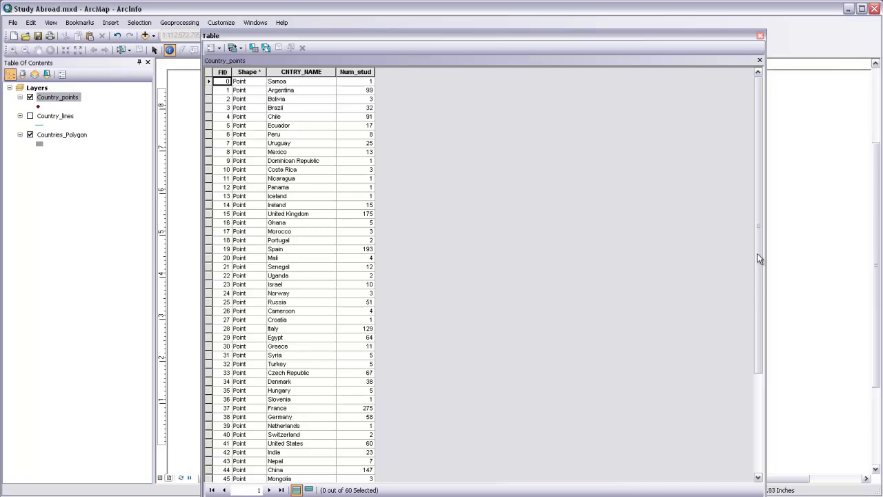
drag(758, 253, 756, 365)
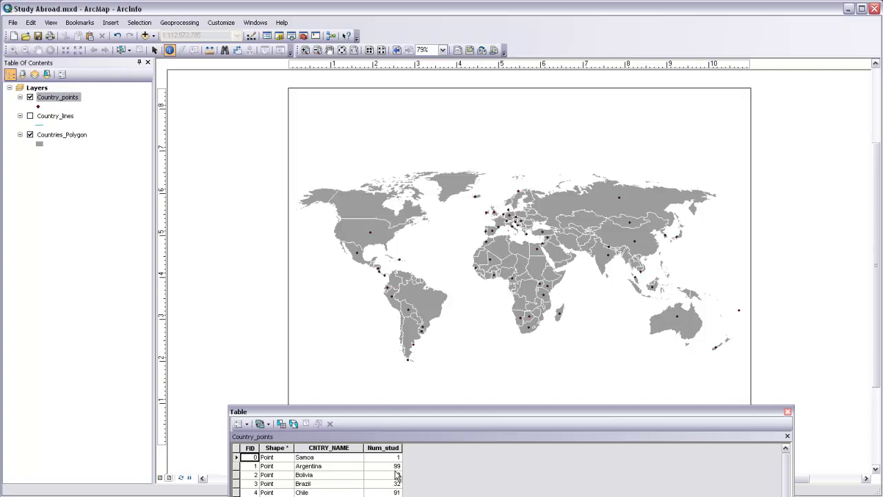
drag(413, 414, 519, 289)
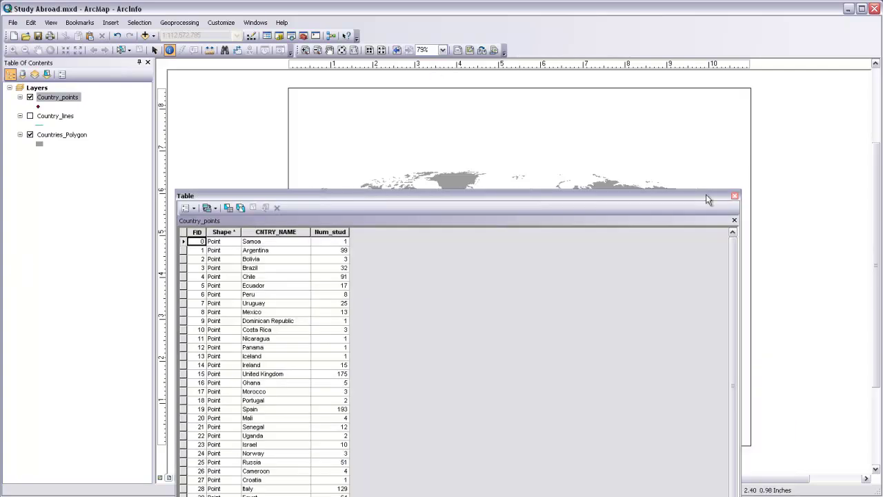
click(732, 196)
Step: Give Country_points graduated symbols on Num_stud: five Natural Breaks classes, sizes 4 to 18
right_click(60, 97)
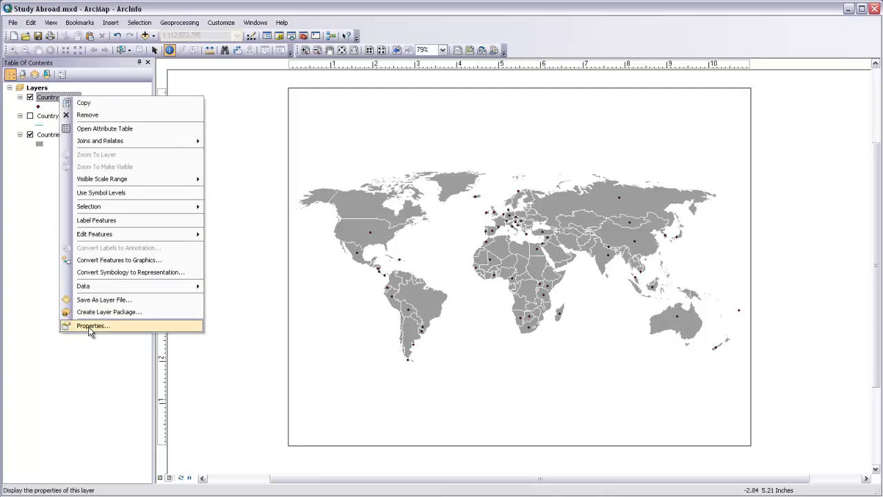
click(90, 327)
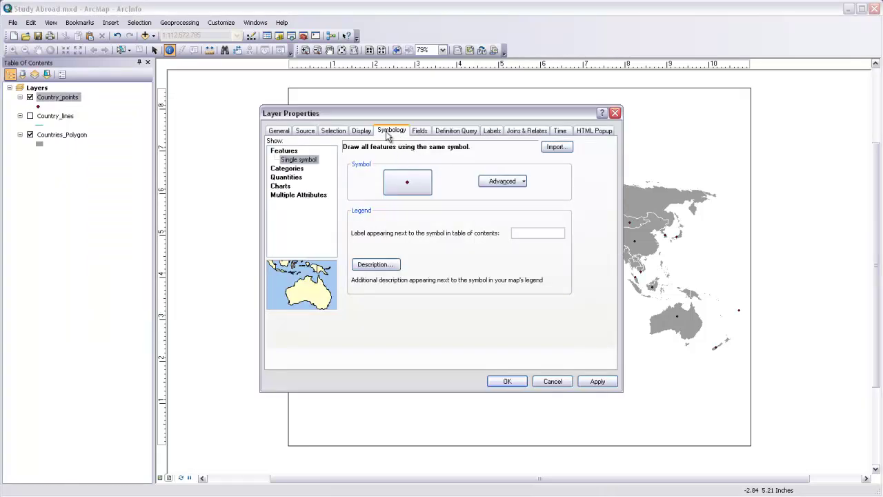
click(283, 178)
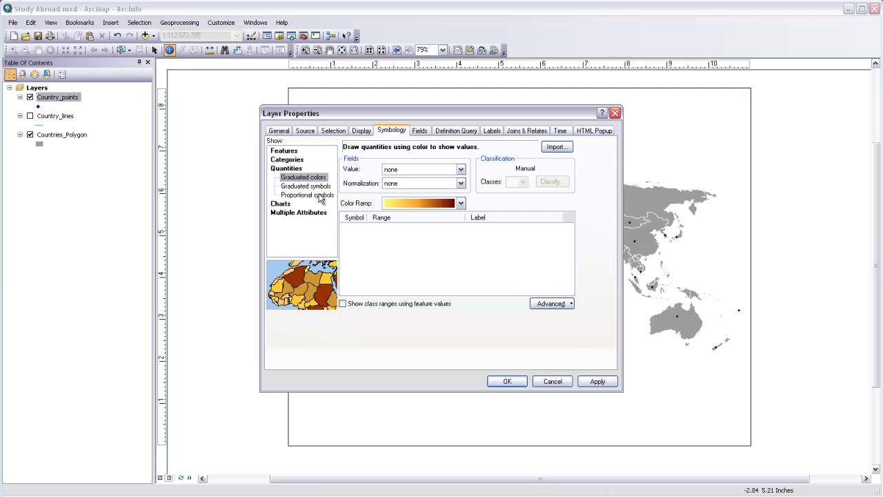
click(460, 170)
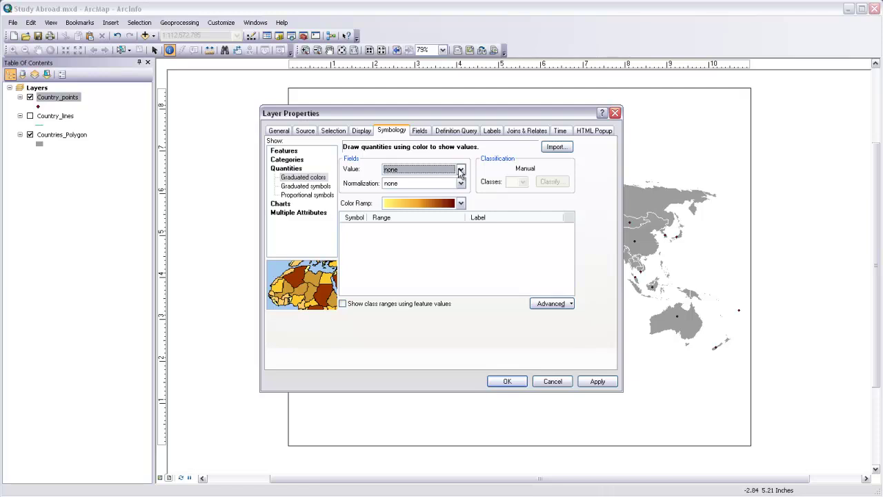
drag(331, 113, 90, 173)
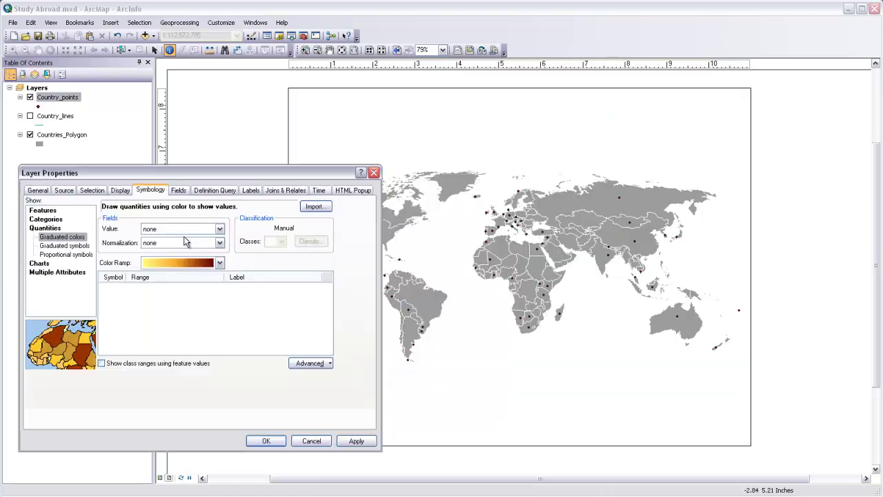
click(65, 246)
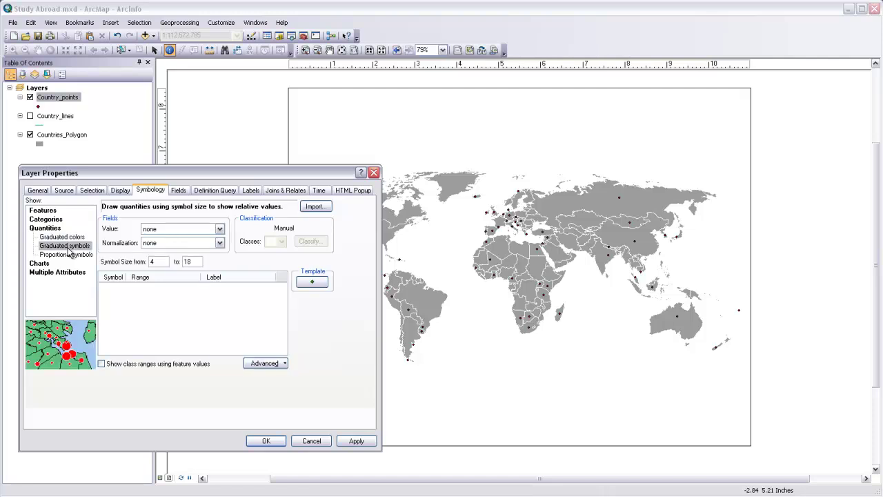
click(219, 228)
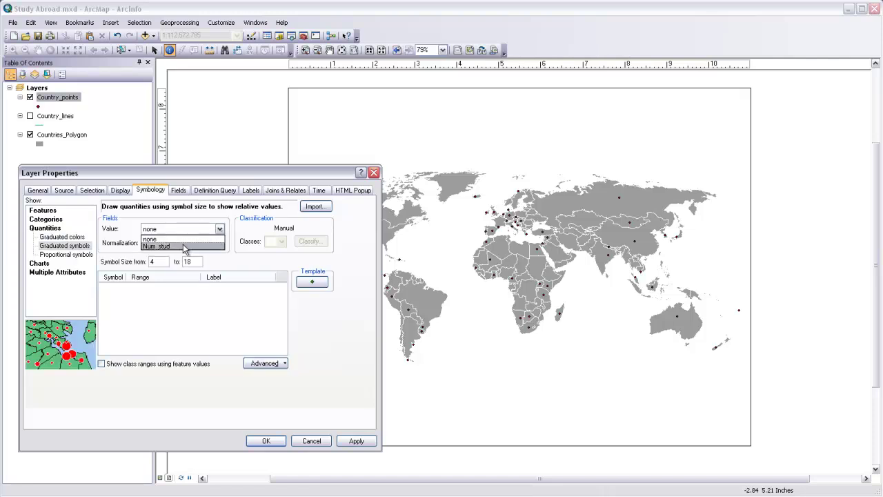
click(184, 246)
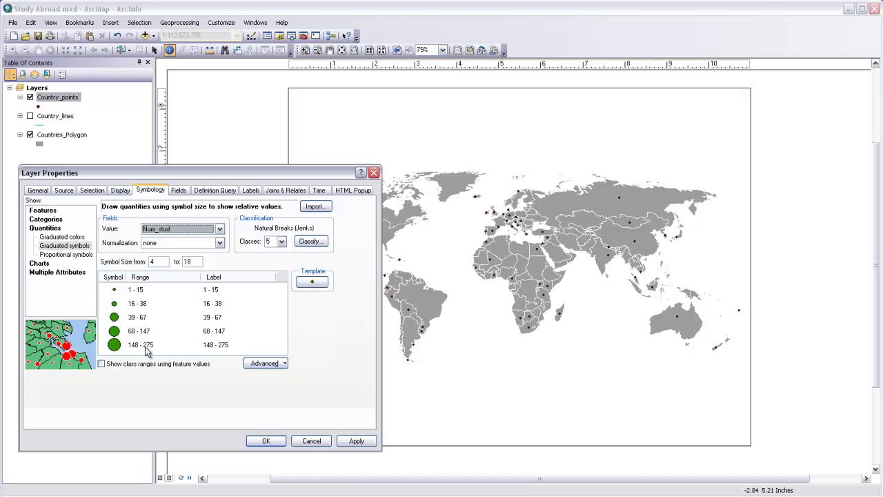
Step: Apply the five-class graduated circles to the map, then switch to Proportional symbols
click(370, 441)
drag(335, 178, 263, 171)
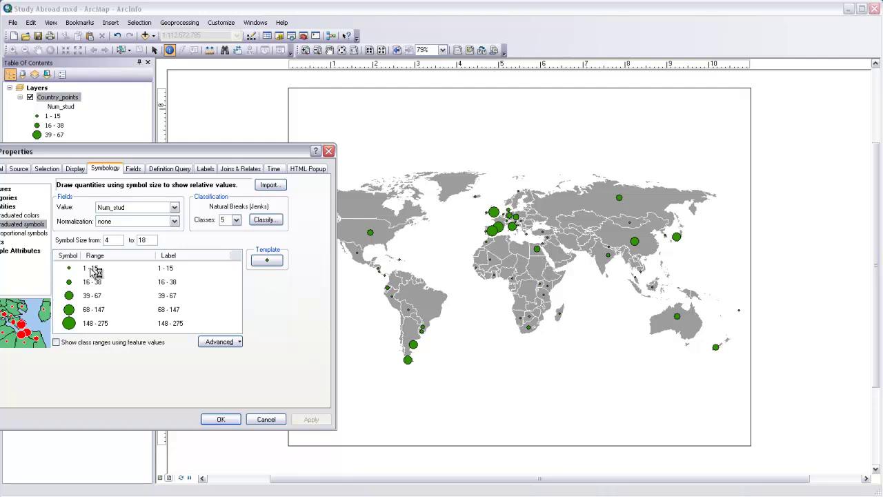
drag(123, 152, 170, 141)
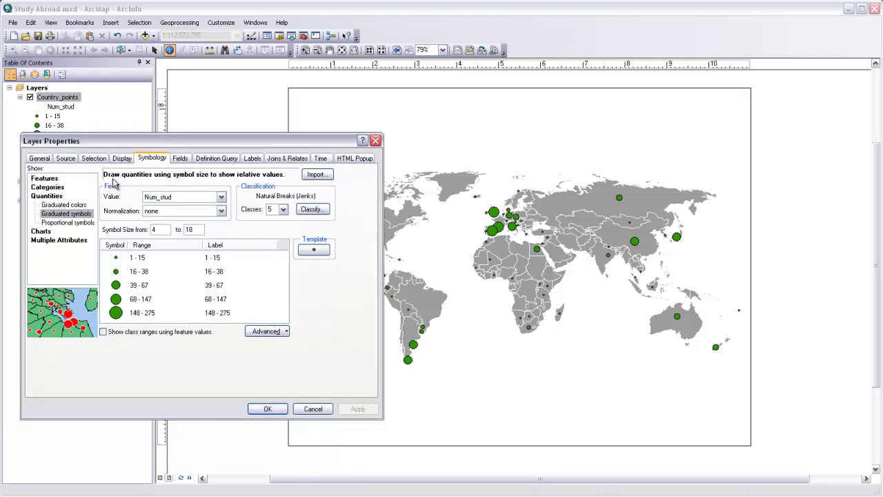
click(68, 222)
Step: Base proportional symbols on Num_stud and apply them, drawing purple circles scaled to exact values
click(167, 196)
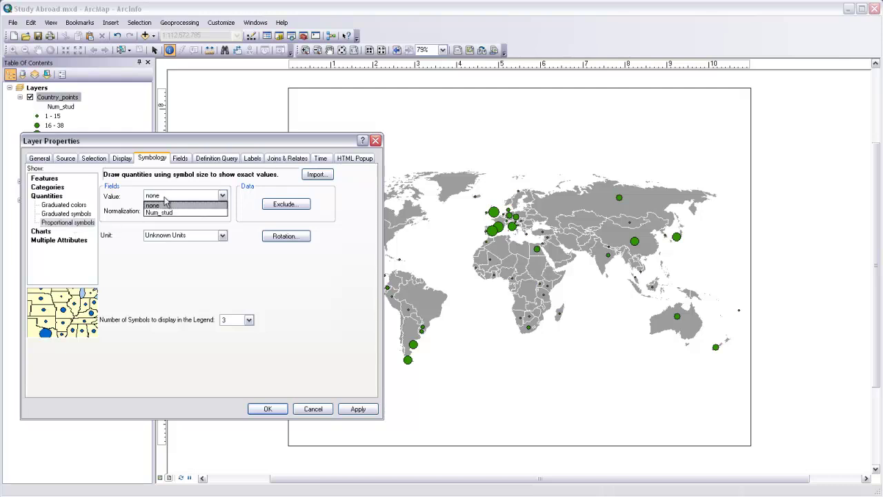
click(167, 213)
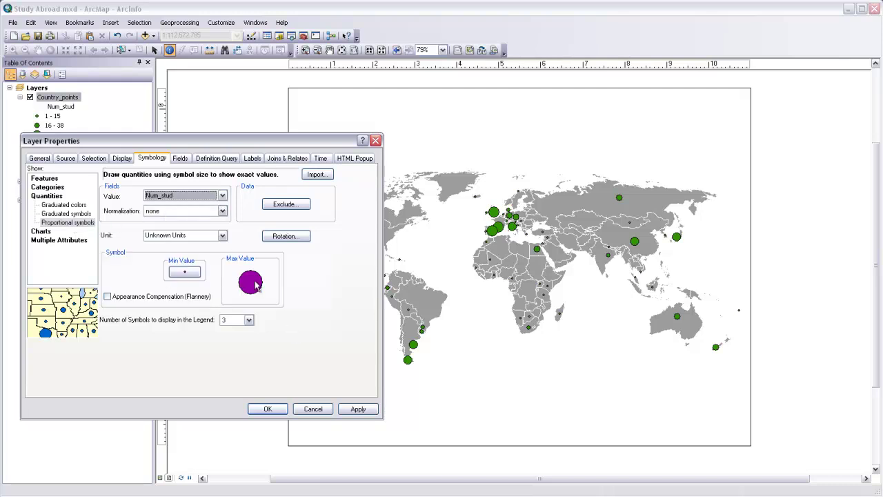
click(356, 410)
drag(341, 145, 320, 144)
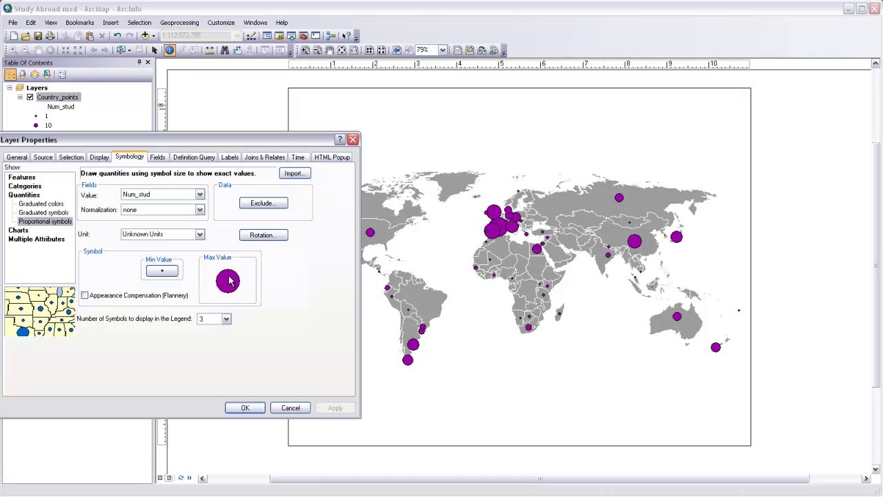
Step: Try an oversized minimum circle symbol and apply it to the map
click(162, 272)
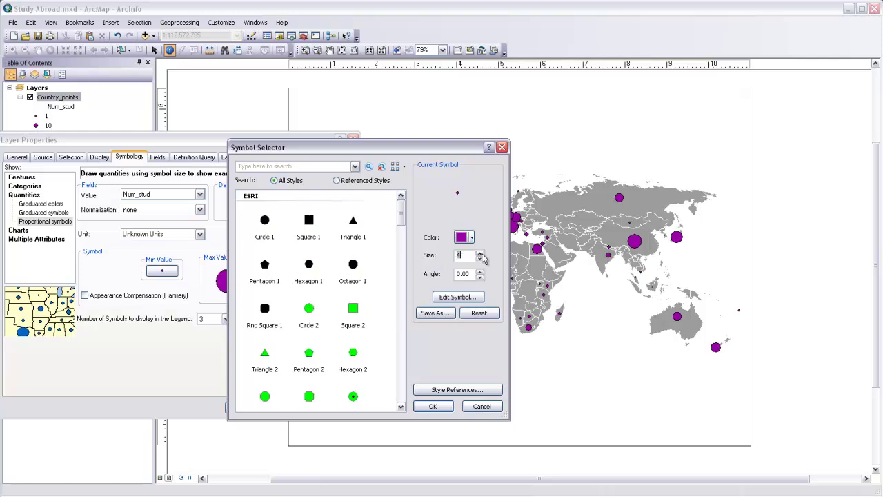
click(431, 405)
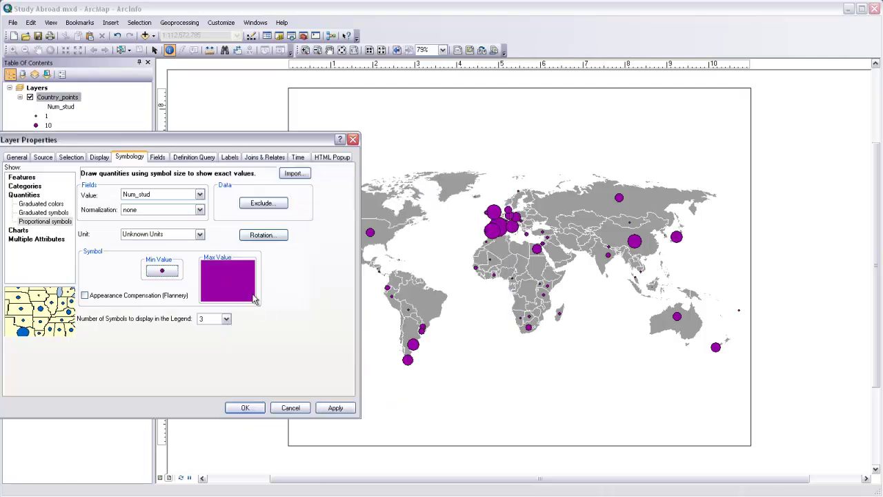
click(335, 408)
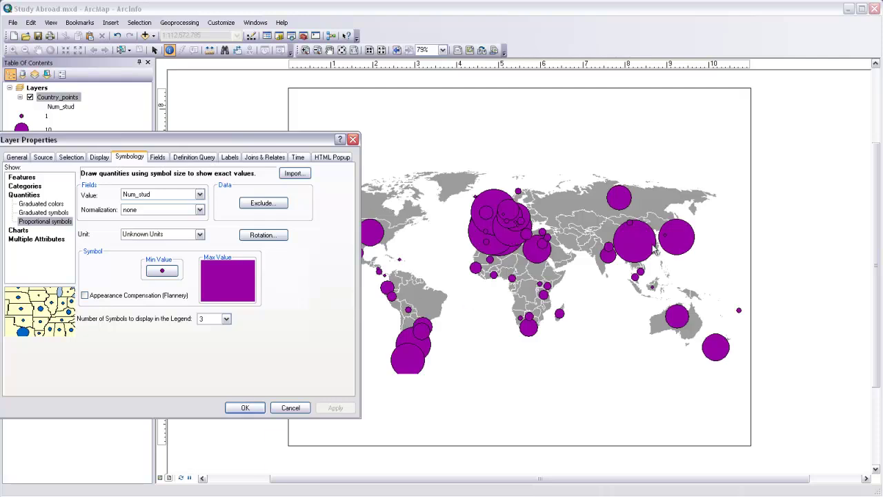
Step: Reduce the minimum circle symbol size to 3 and apply it
click(162, 270)
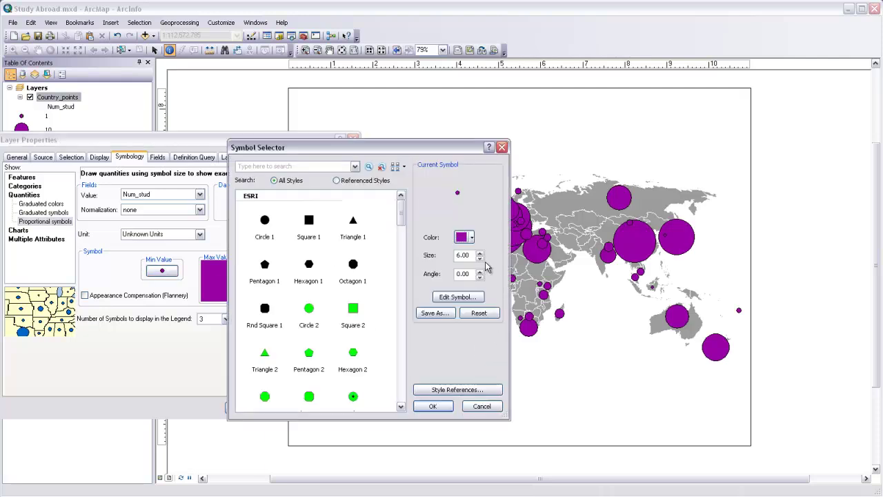
click(479, 255)
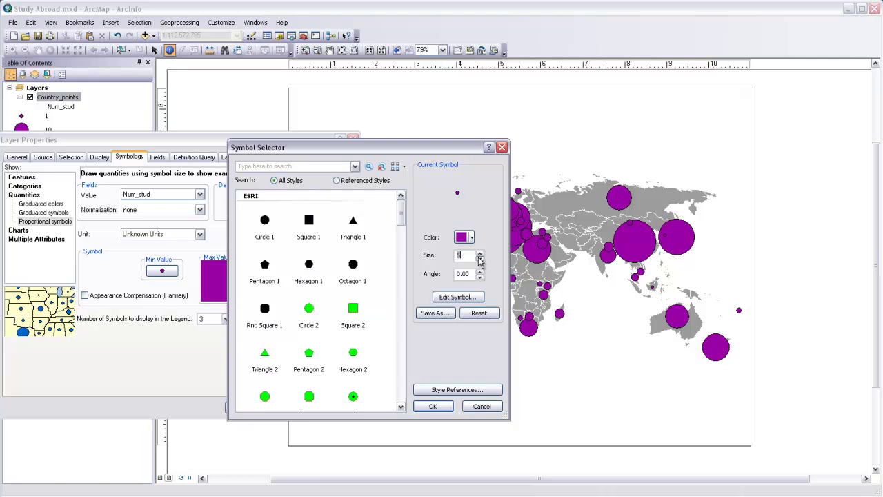
click(428, 406)
click(331, 408)
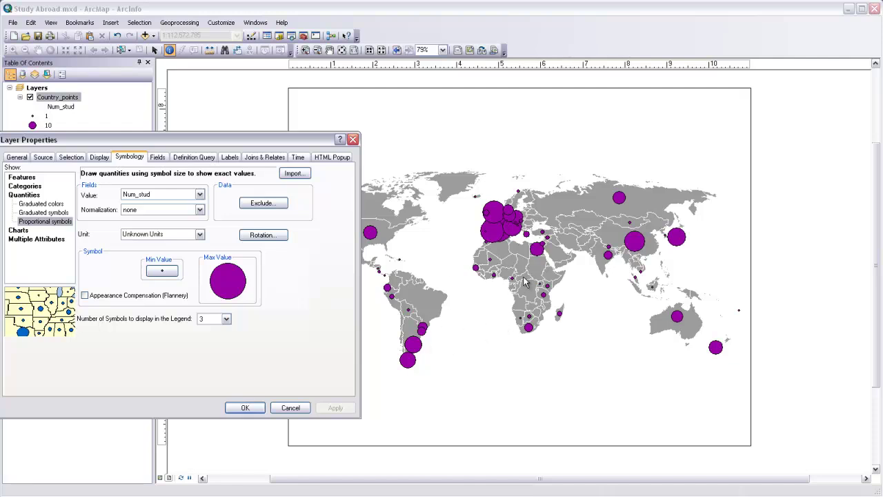
Step: Review the map and confirm Country_points properties with OK, legend showing 1, 10 and 100
drag(308, 143, 276, 139)
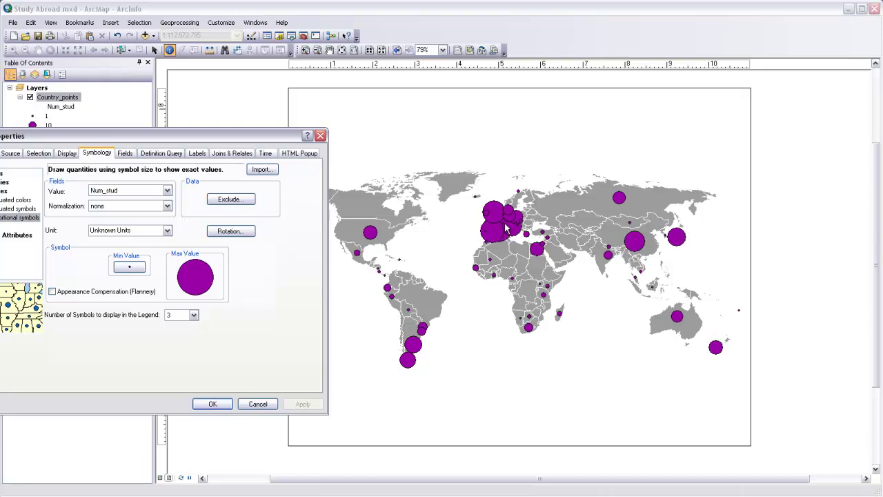
click(211, 405)
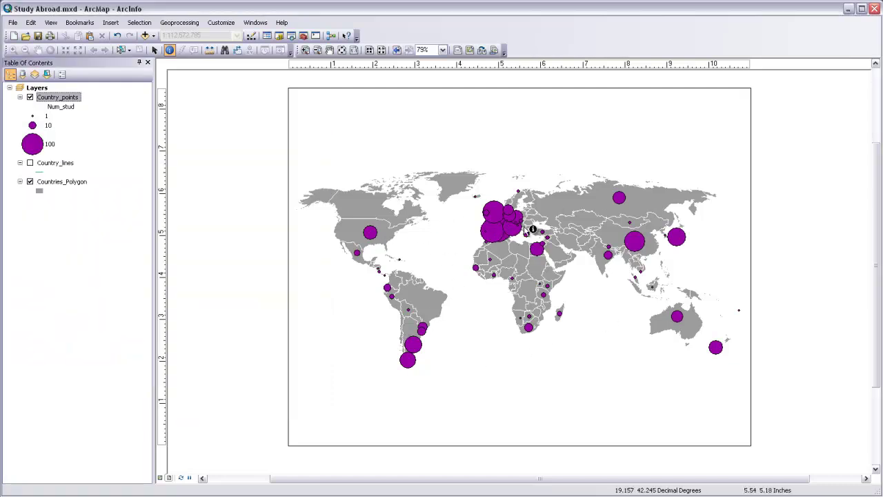
Step: Apply 50% transparency to the Country_points circles
right_click(58, 97)
click(89, 324)
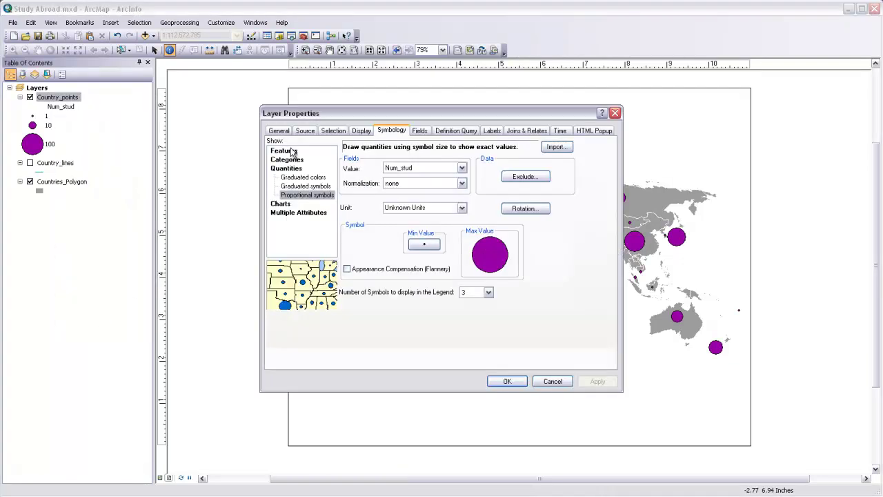
click(361, 130)
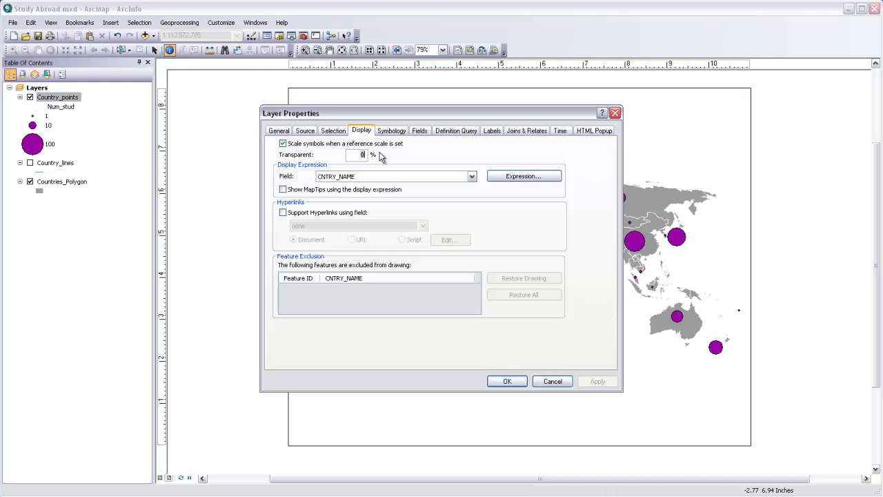
text(50)
drag(388, 116, 150, 123)
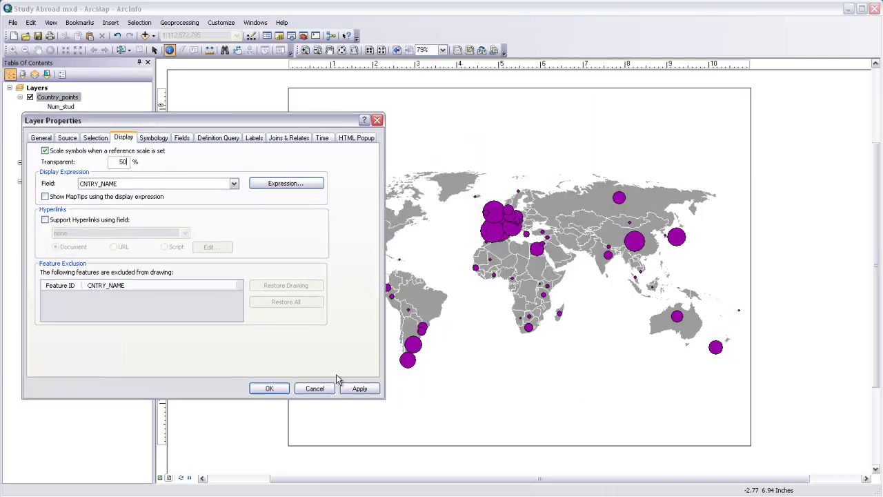
click(357, 387)
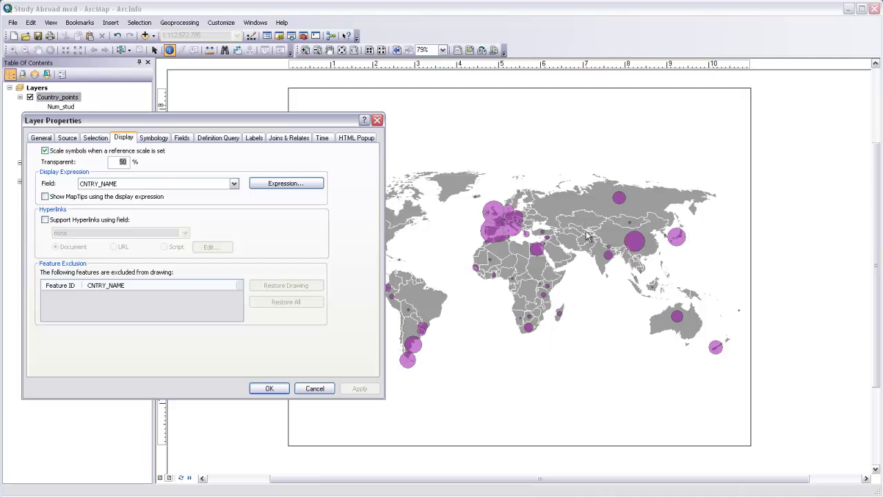
Step: Reset the circles' transparency to 0% and close the layer properties
text(0)
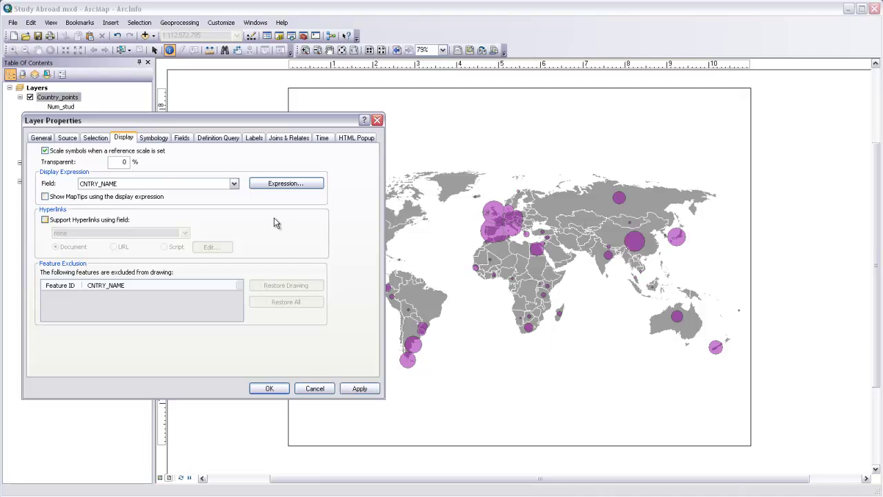
click(361, 388)
click(298, 390)
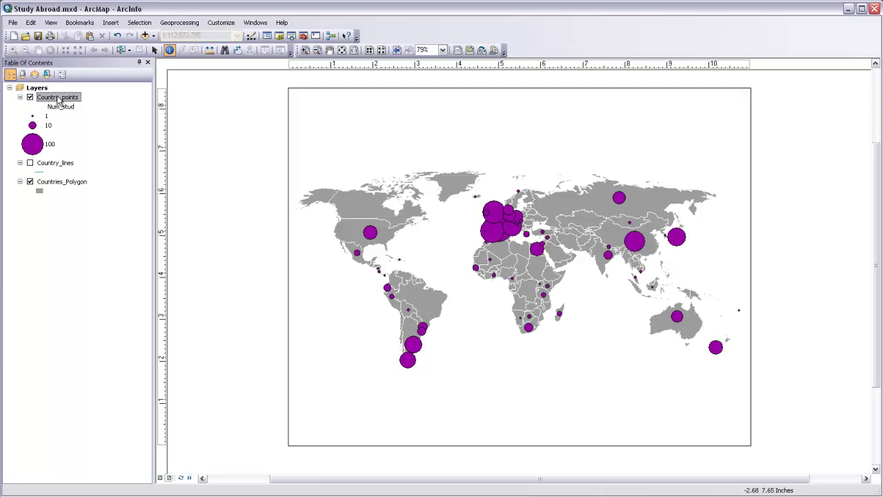
Step: Hide Country_points and show the Country_lines layer
click(29, 98)
click(30, 163)
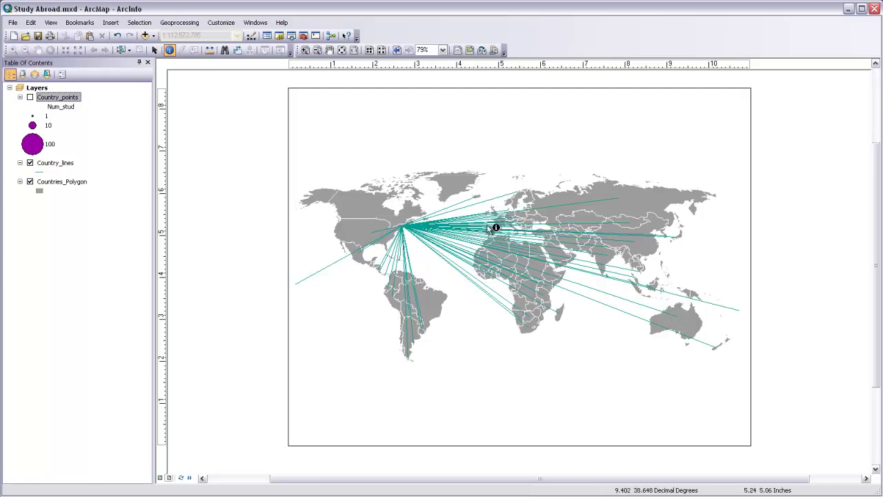
click(66, 162)
Step: Set Country_lines symbology to proportional symbols on num_stud
right_click(65, 163)
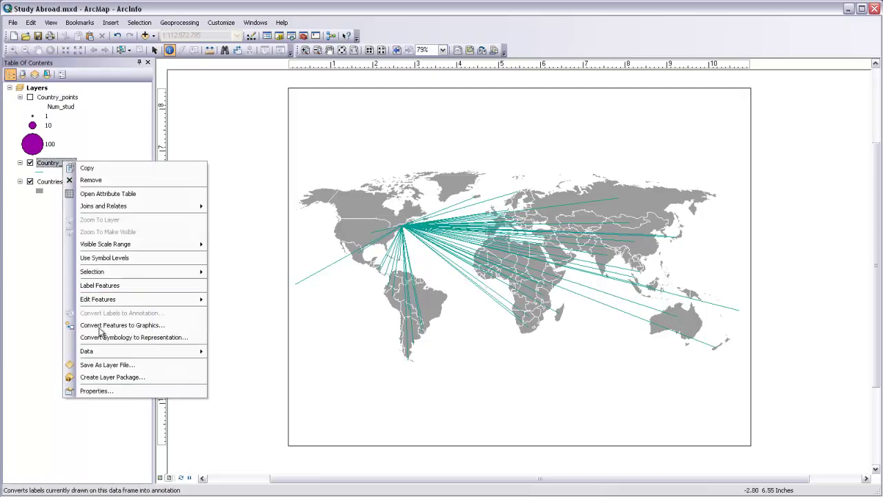
click(103, 388)
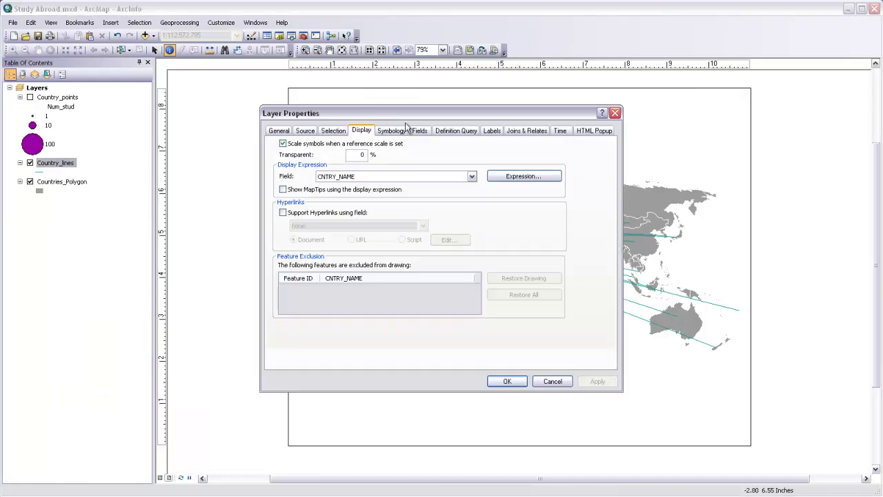
drag(405, 114, 358, 99)
click(355, 121)
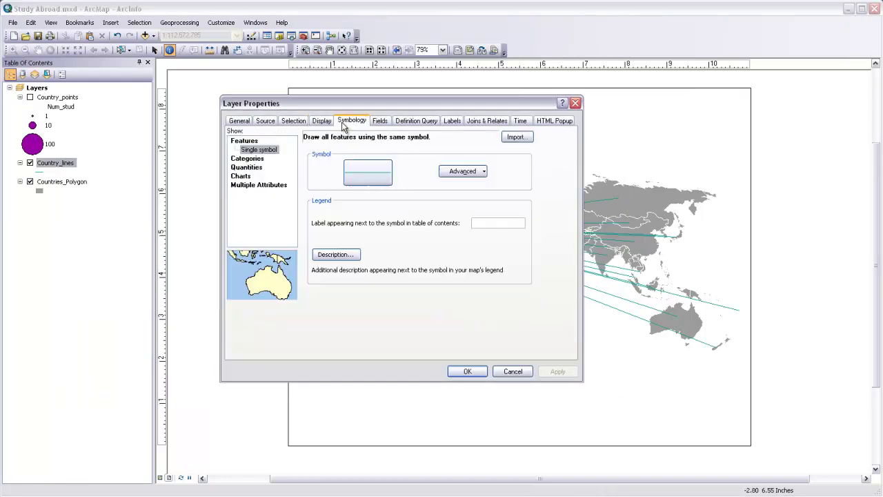
click(246, 166)
click(264, 185)
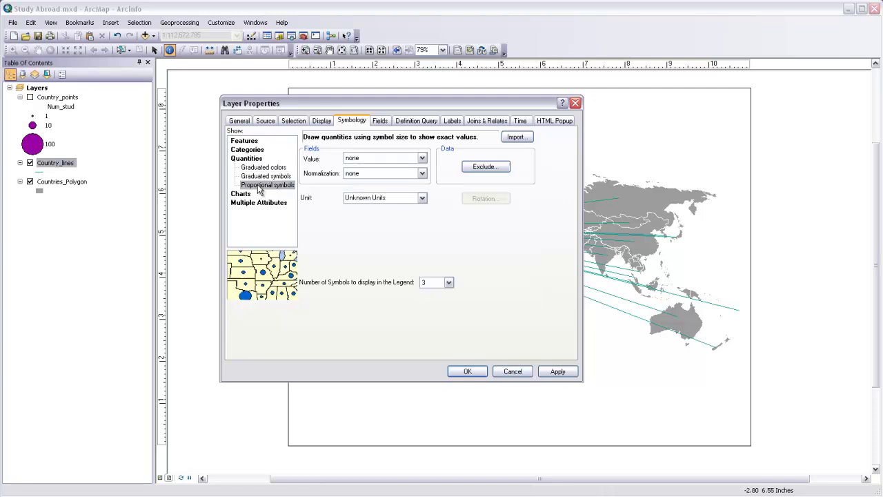
click(421, 159)
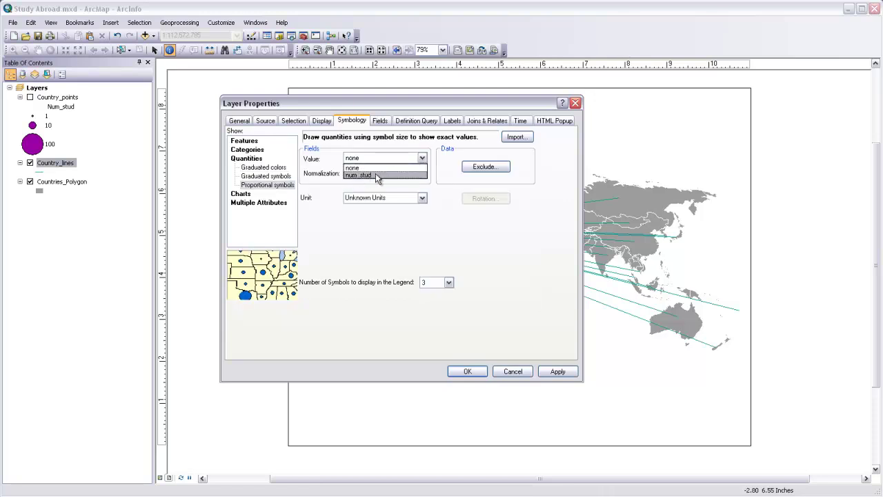
click(376, 176)
drag(364, 236, 183, 235)
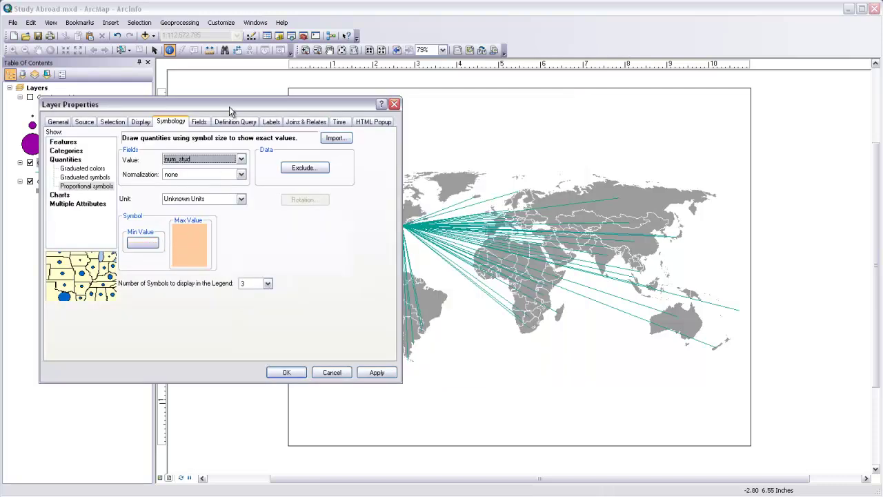
Step: Apply the num_stud proportional widths, turning Country_lines into huge peach bands
drag(231, 104, 181, 103)
click(327, 372)
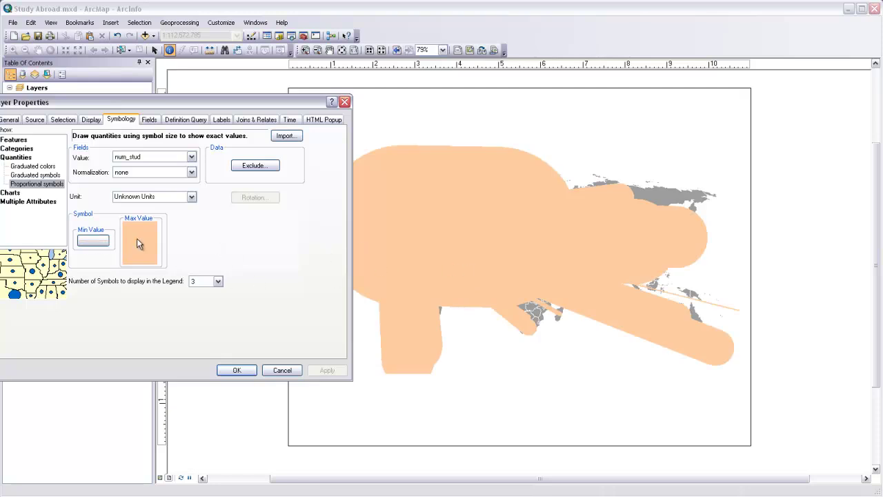
drag(178, 103, 204, 100)
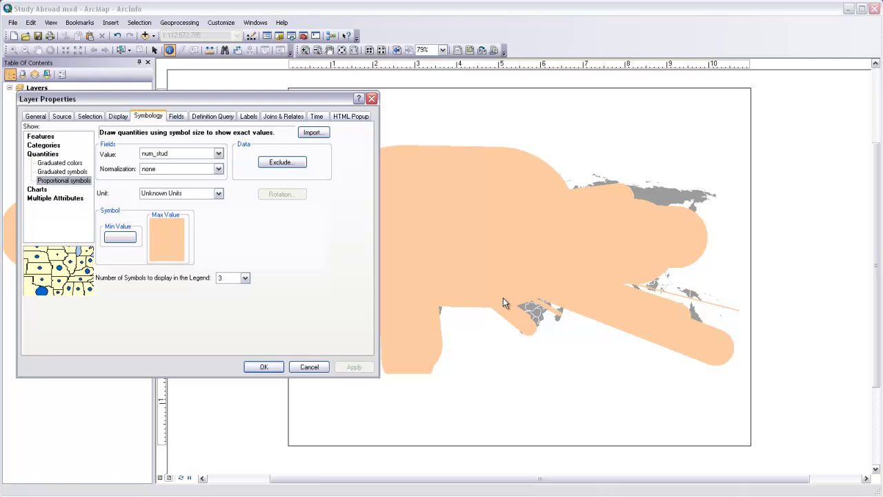
Step: Set the minimum line width to .1 and apply, giving thin flows radiating from the US
click(120, 238)
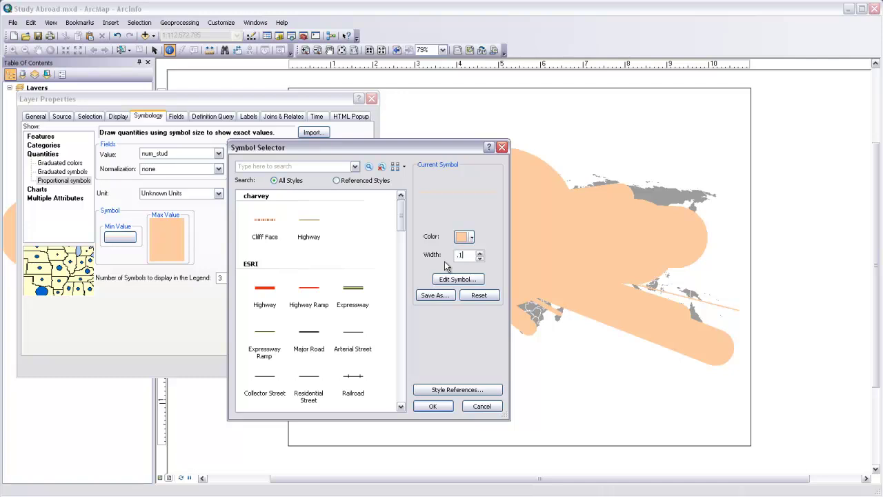
click(433, 406)
click(353, 366)
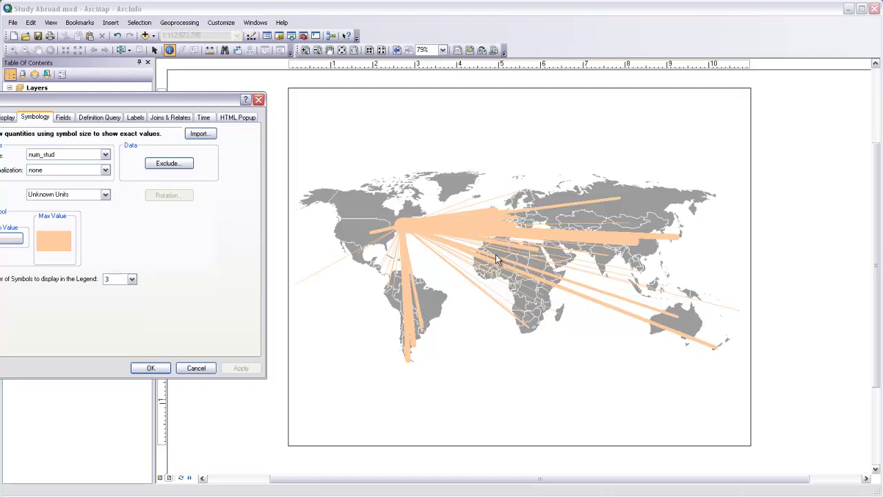
drag(205, 101, 269, 99)
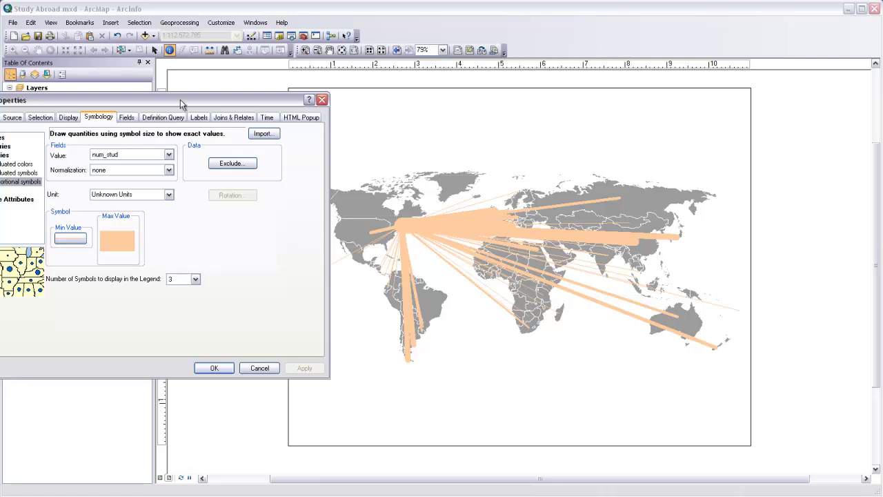
Step: Symbolize the country lines as graduated symbols on the num_stud field and apply
drag(183, 101, 226, 95)
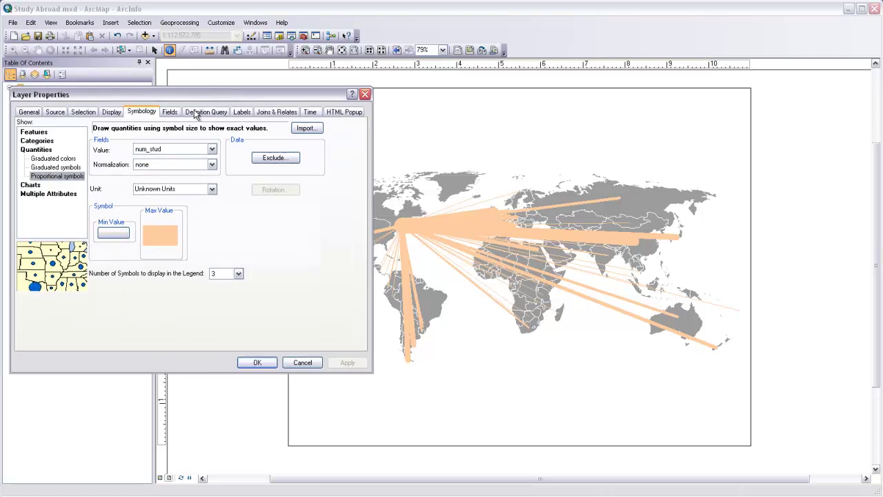
click(50, 168)
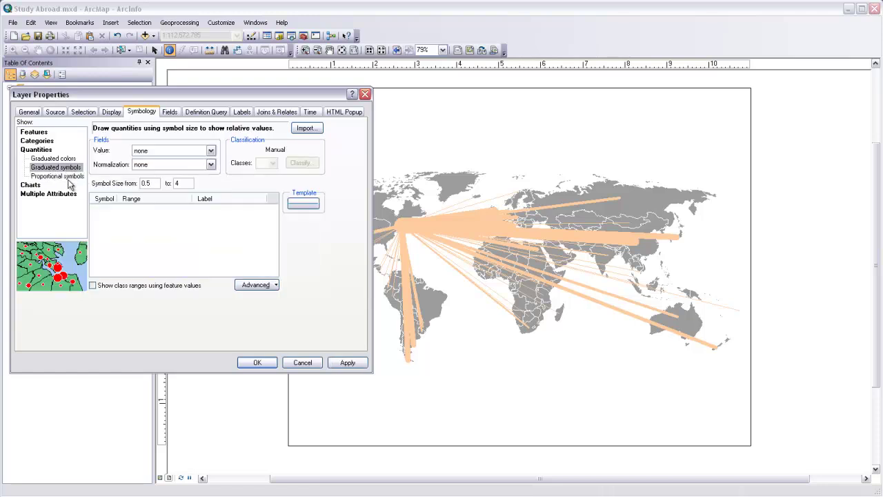
click(212, 151)
click(155, 168)
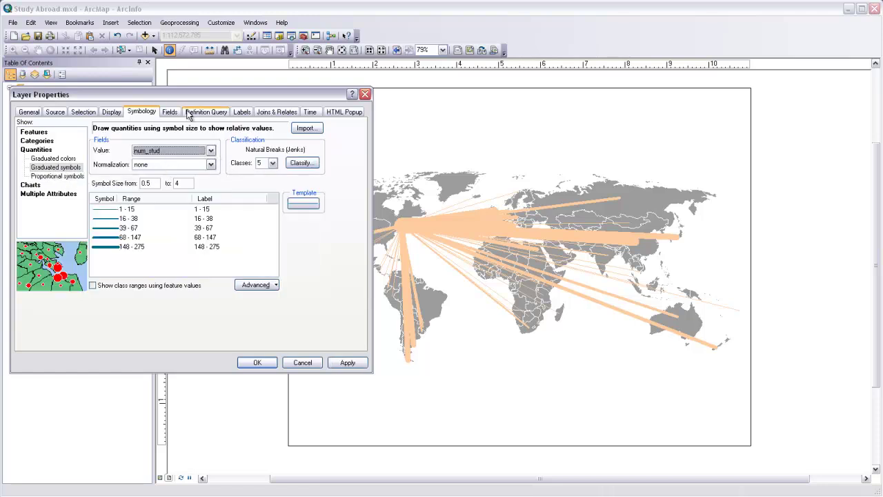
drag(249, 97, 207, 92)
click(304, 358)
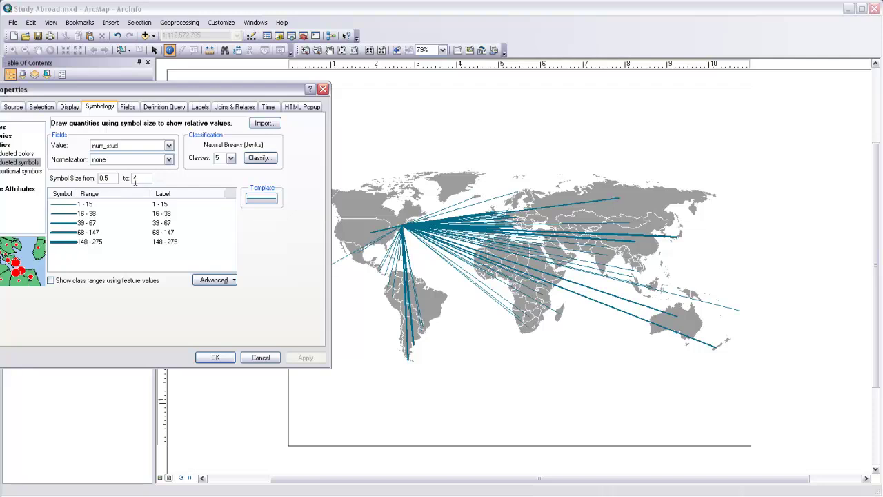
Step: Raise the maximum line symbol size to 10 and apply it
drag(141, 178, 117, 178)
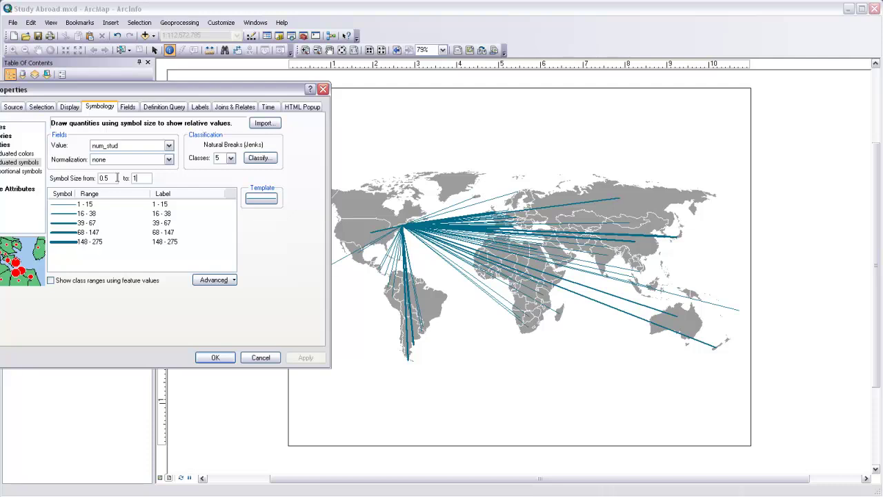
click(312, 357)
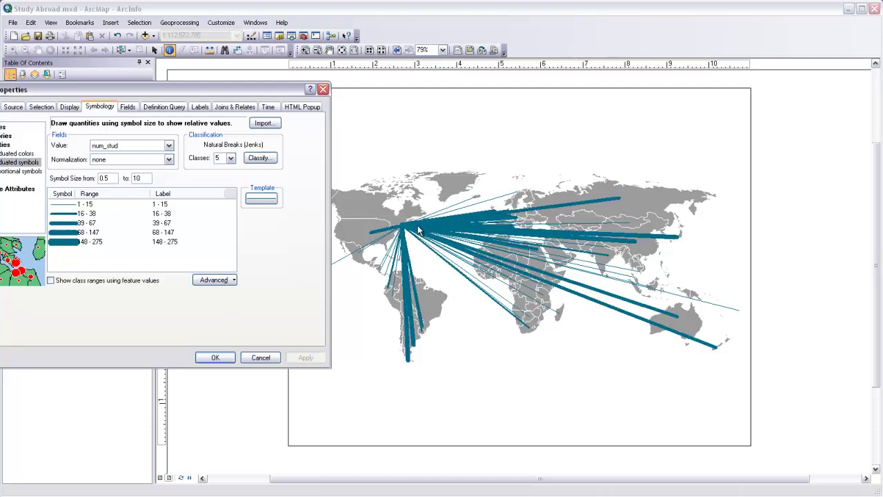
key(Tab)
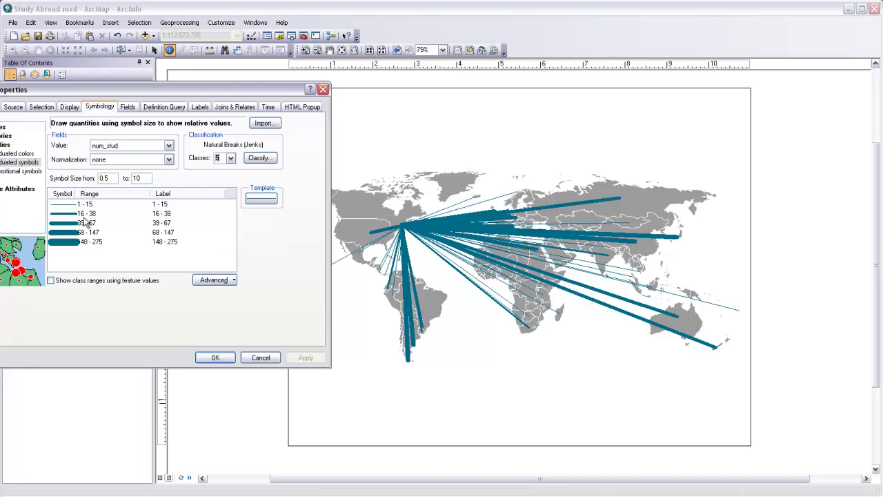
Step: Change the num_stud classification to 32 classes and apply it to the map
click(230, 157)
click(218, 376)
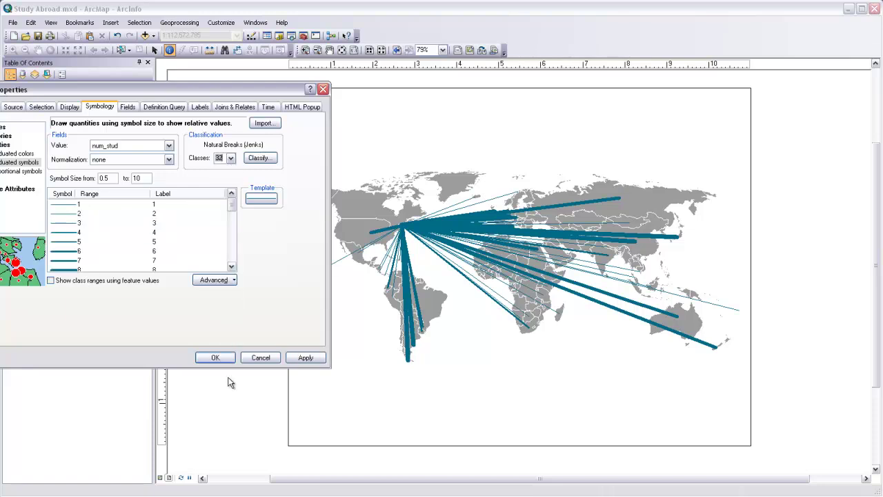
click(305, 357)
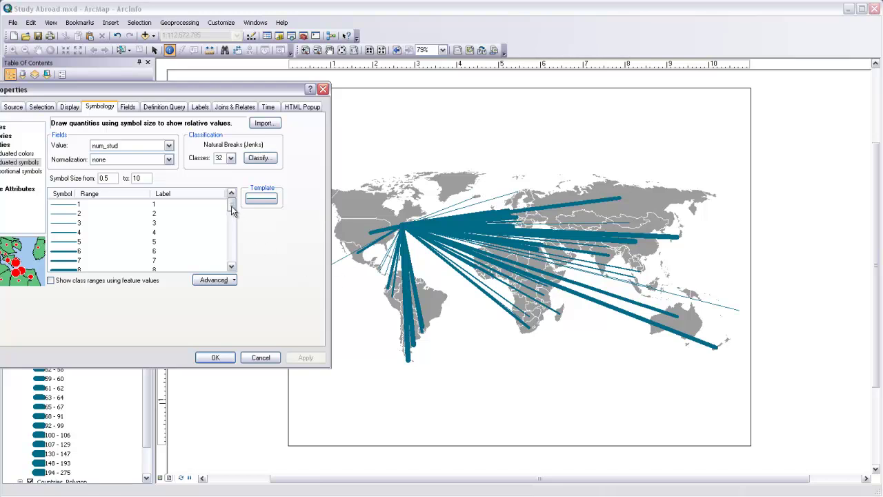
mouse_move(232, 202)
mouse_down()
mouse_move(233, 251)
mouse_move(233, 201)
mouse_up()
click(215, 357)
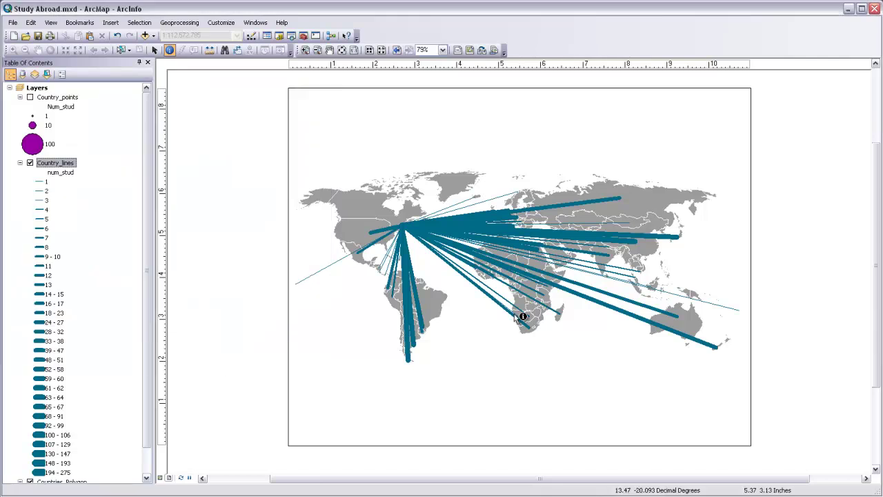